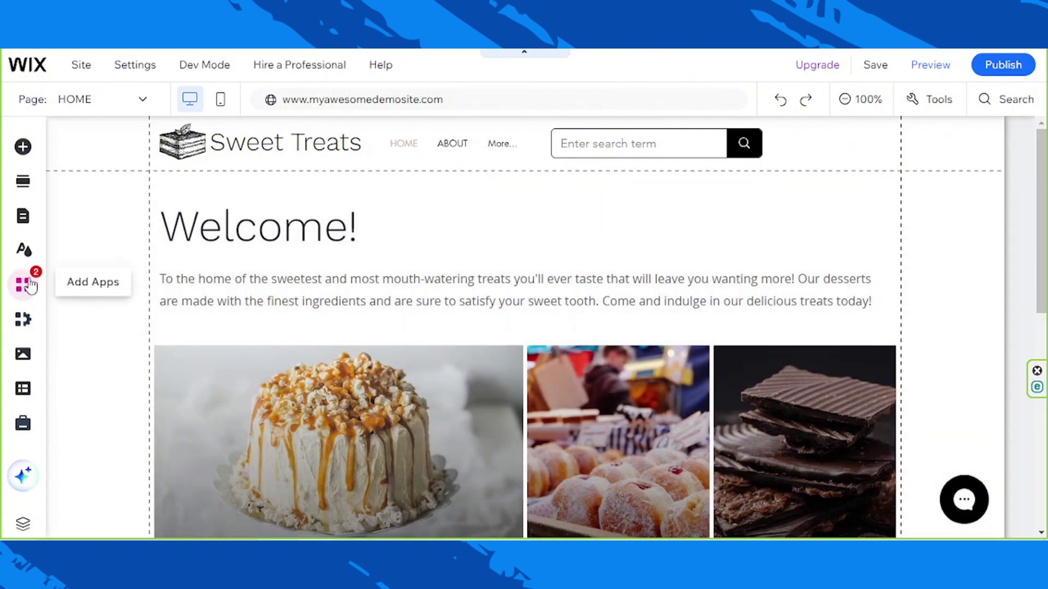
Find 'members area' in the App Market and add Wix Members Area to the Sweet Treats site
left_click(22, 285)
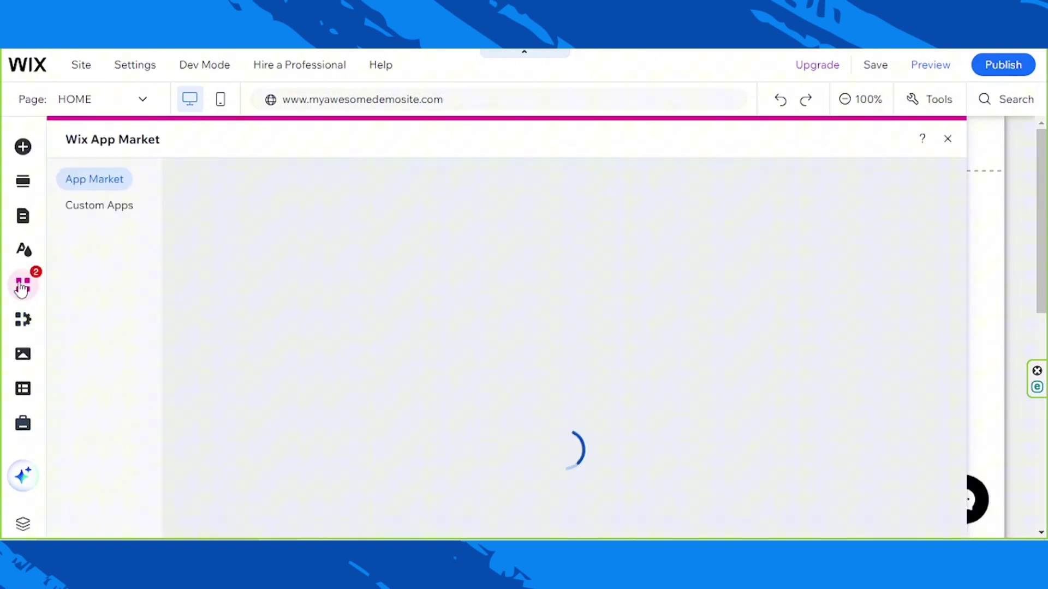
left_click(221, 188)
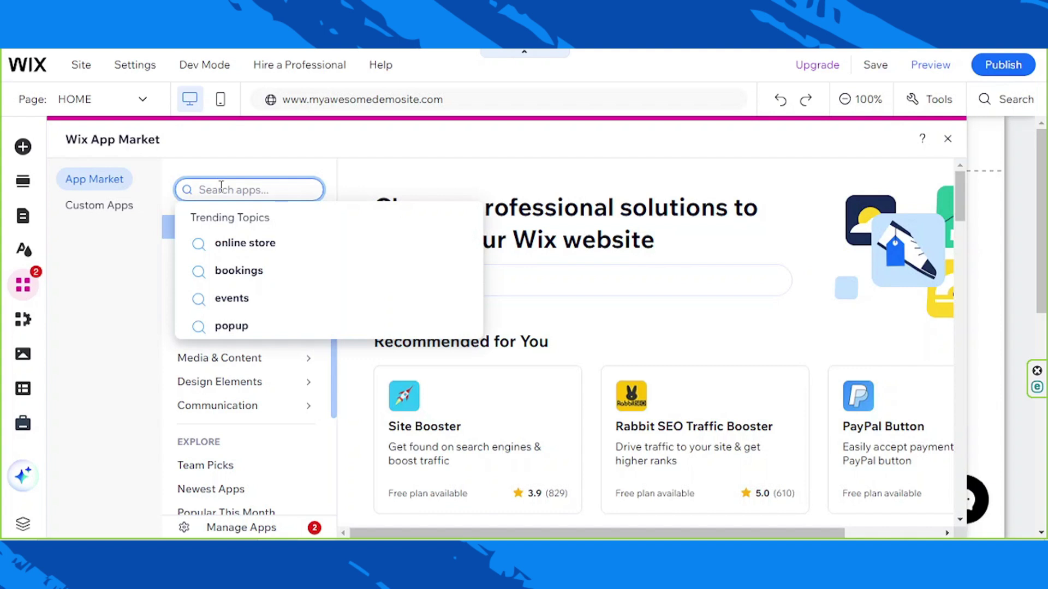
type("members area")
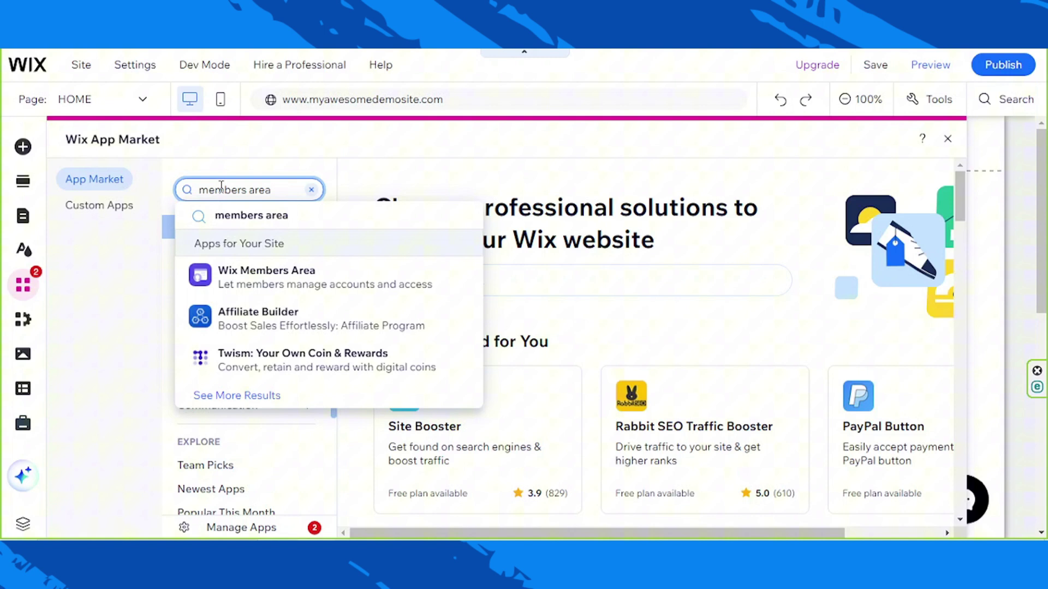
left_click(227, 275)
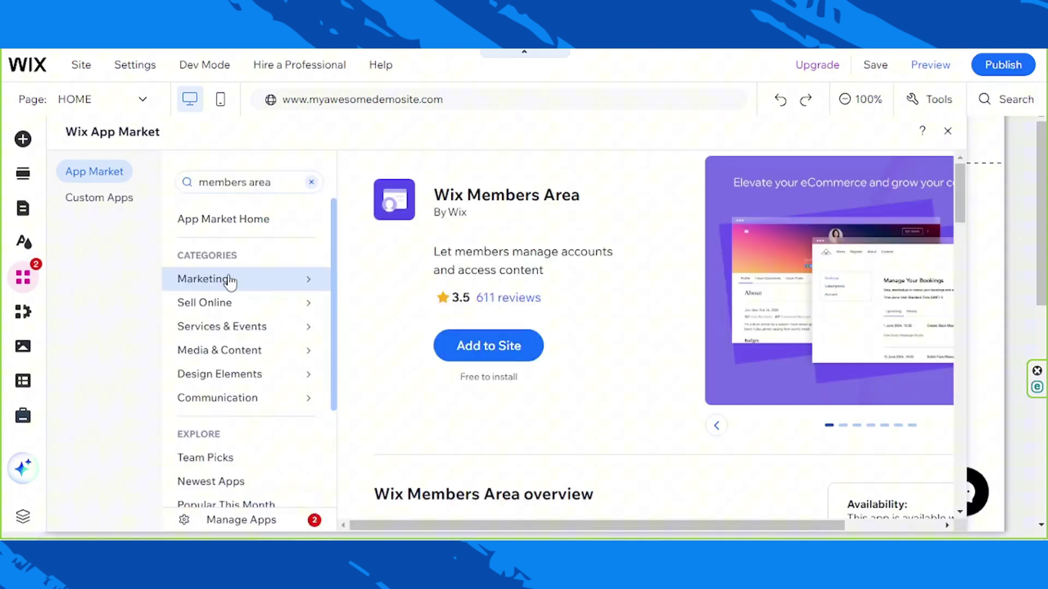
left_click(487, 347)
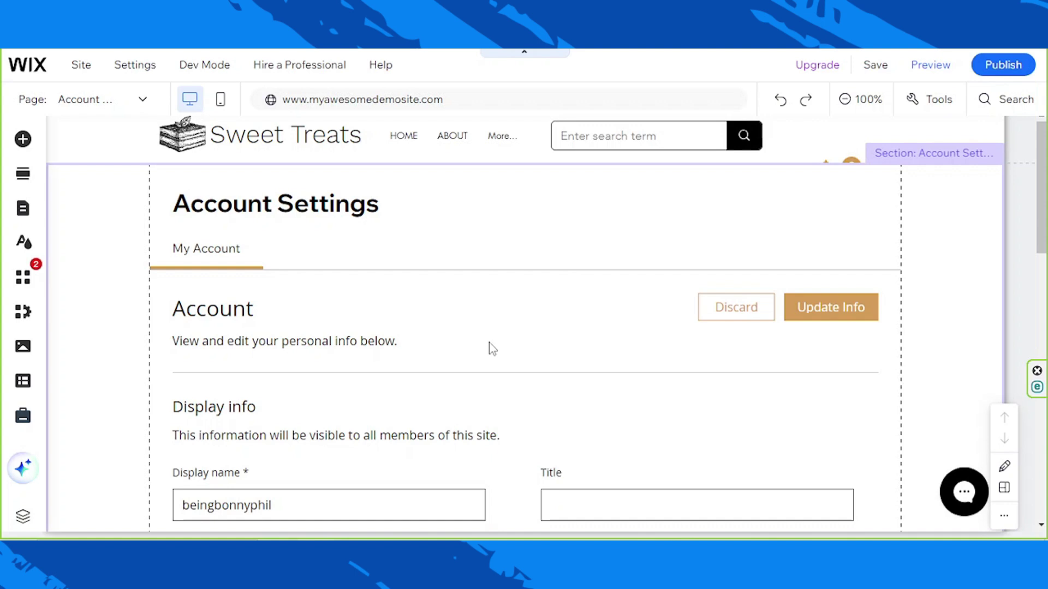
Open the Member Signup Form (Default) settings from the Signup & Login pages
left_click(23, 209)
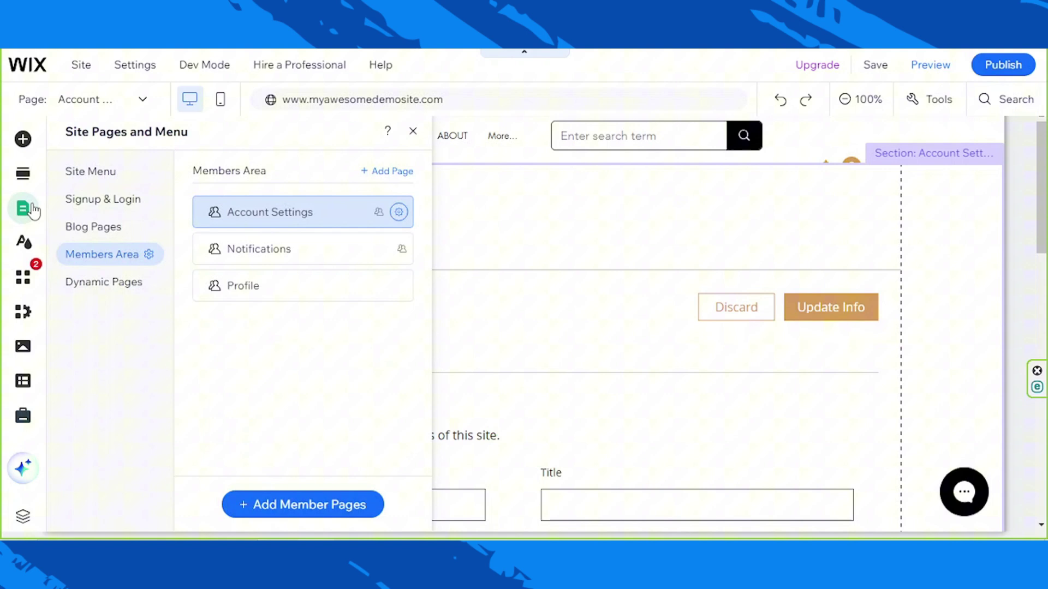
left_click(128, 210)
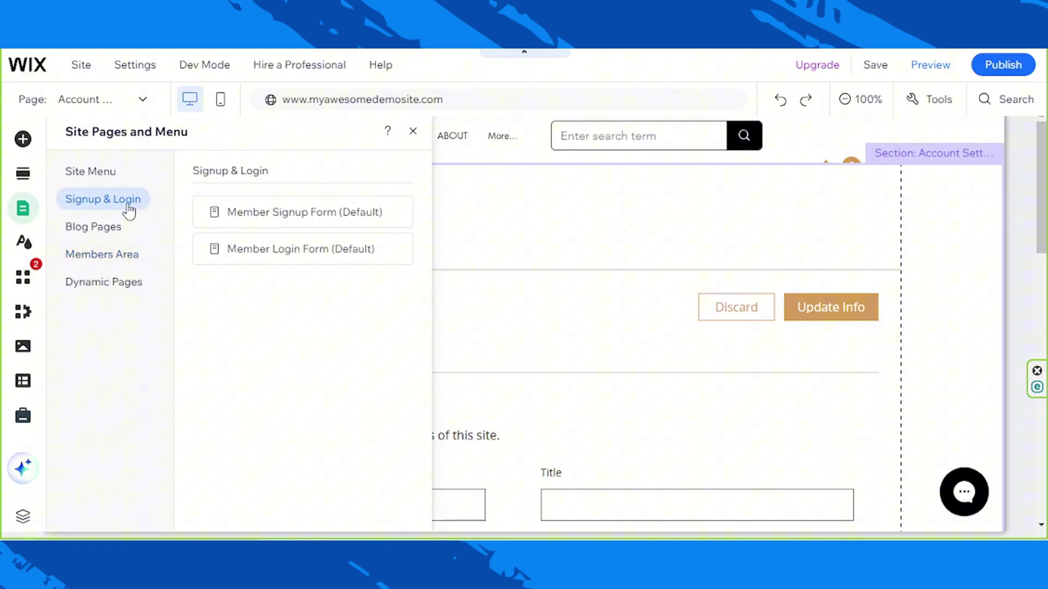
left_click(266, 214)
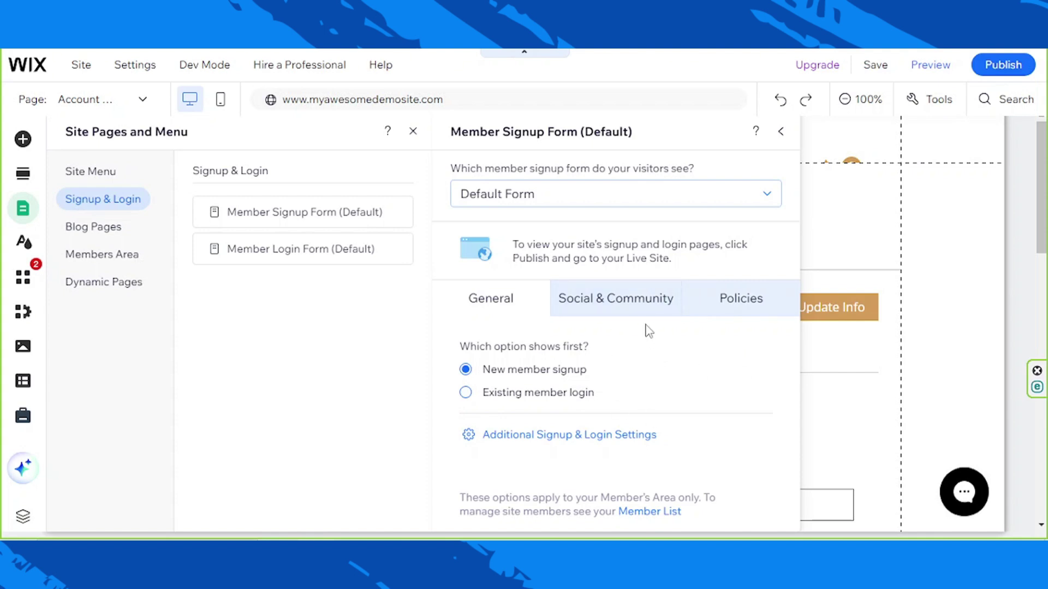
Review the General, Social & Community and Policies tabs, then set the signup form to Custom Form
left_click(577, 193)
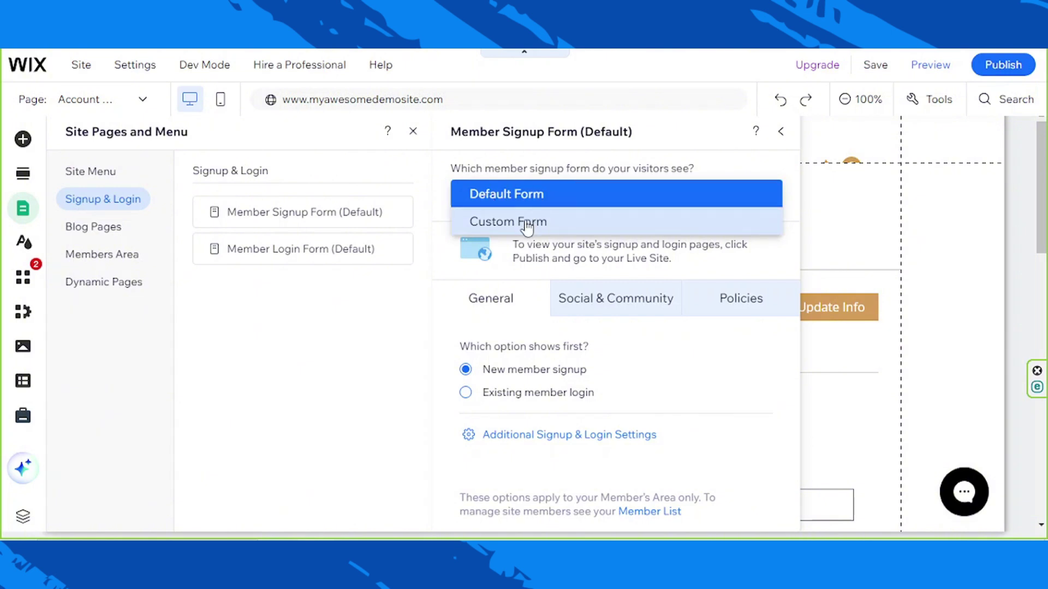
left_click(526, 200)
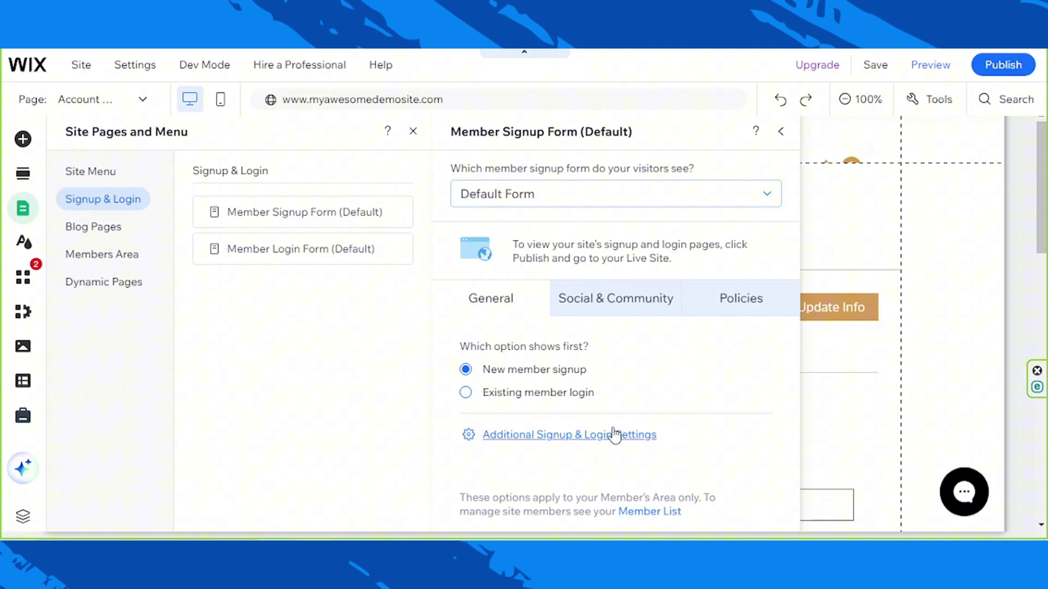
left_click(607, 312)
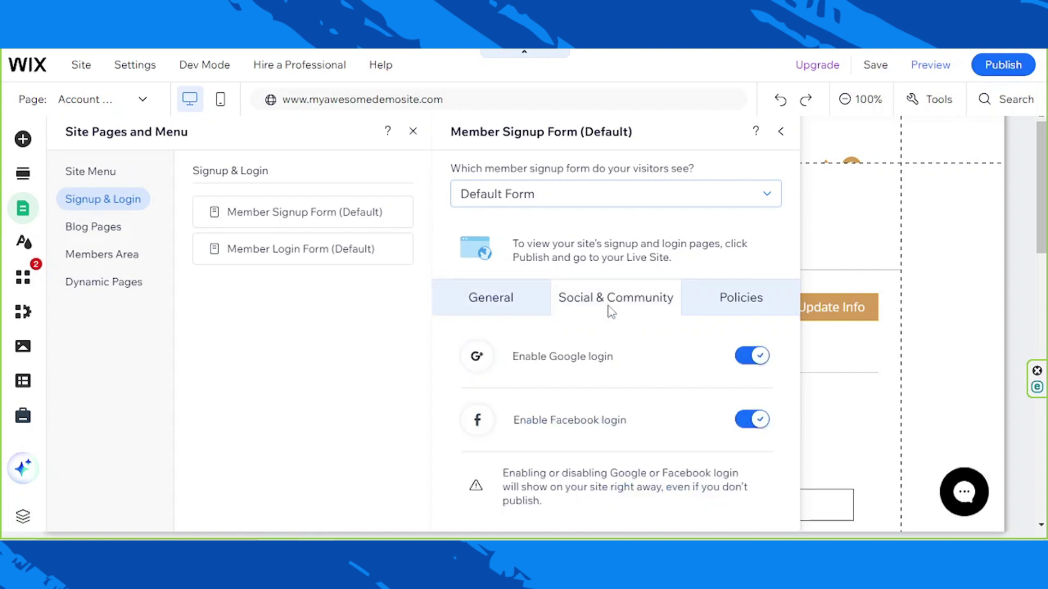
left_click(753, 314)
left_click(497, 311)
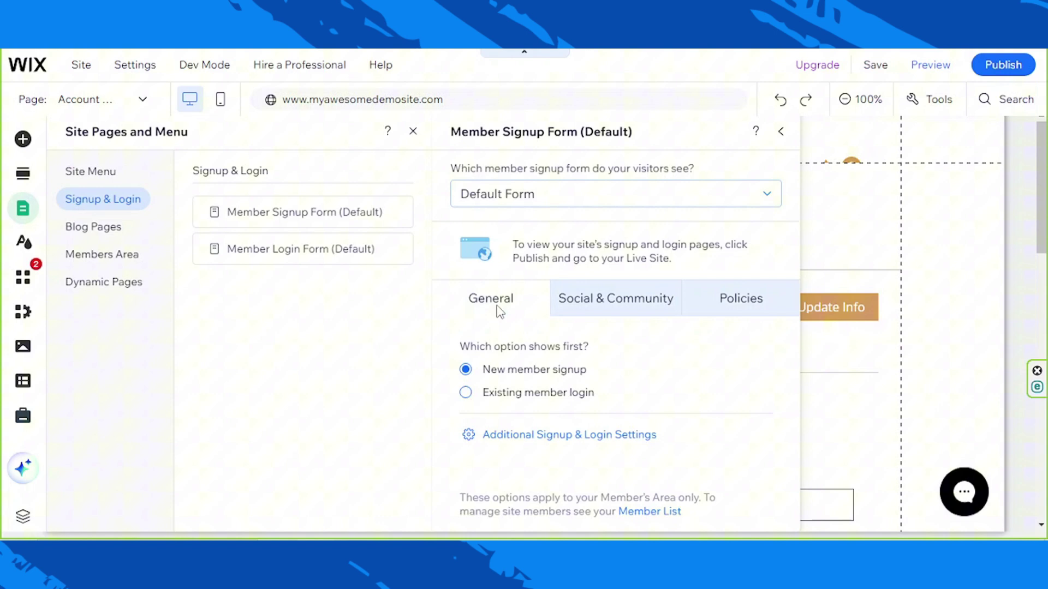
left_click(577, 201)
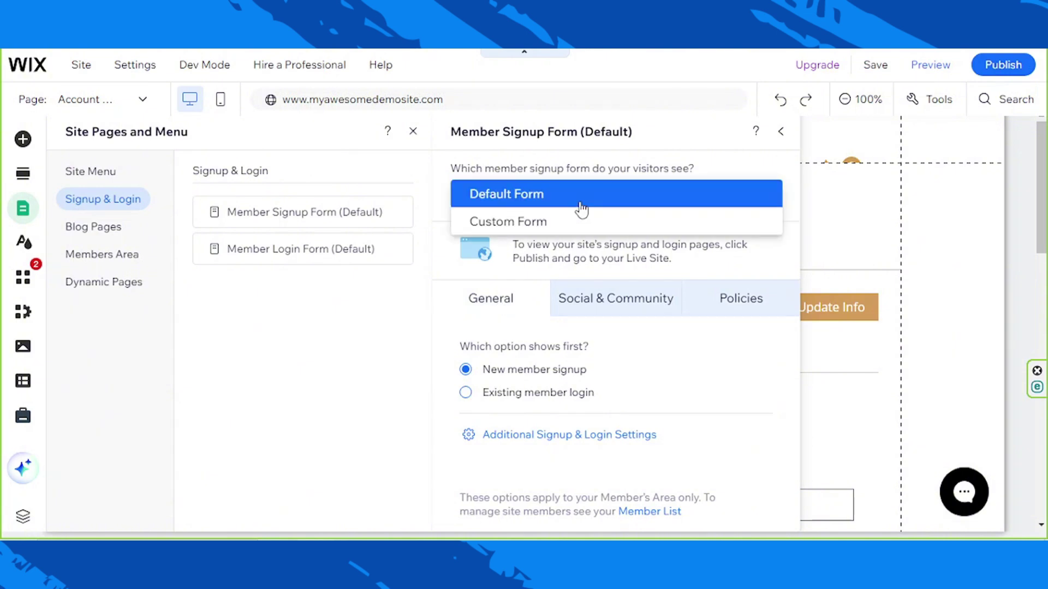
left_click(576, 223)
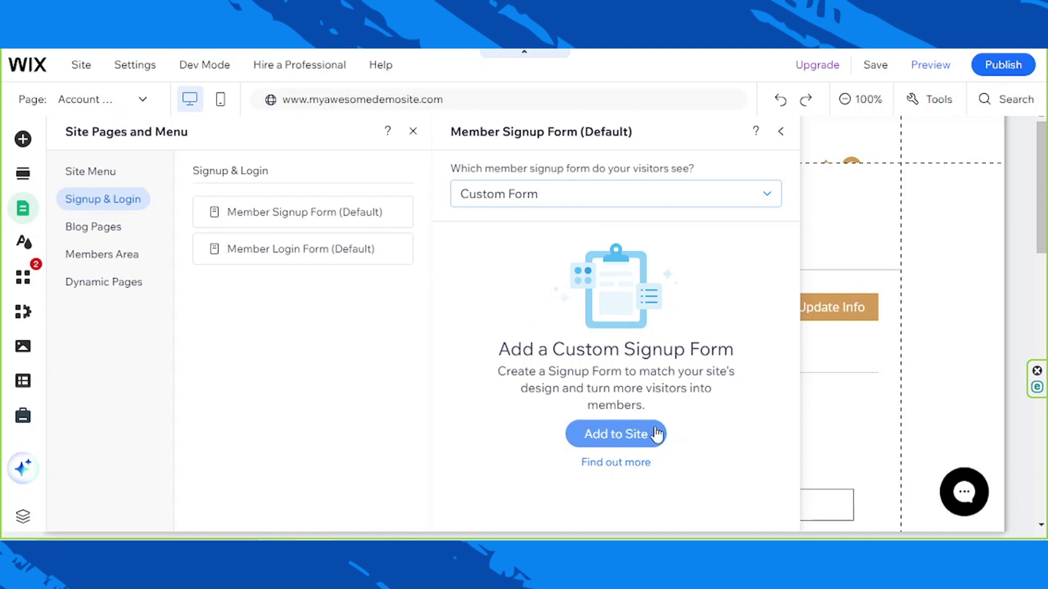
Add the Custom Signup Form lightbox with name, email, password and Submit fields
left_click(607, 435)
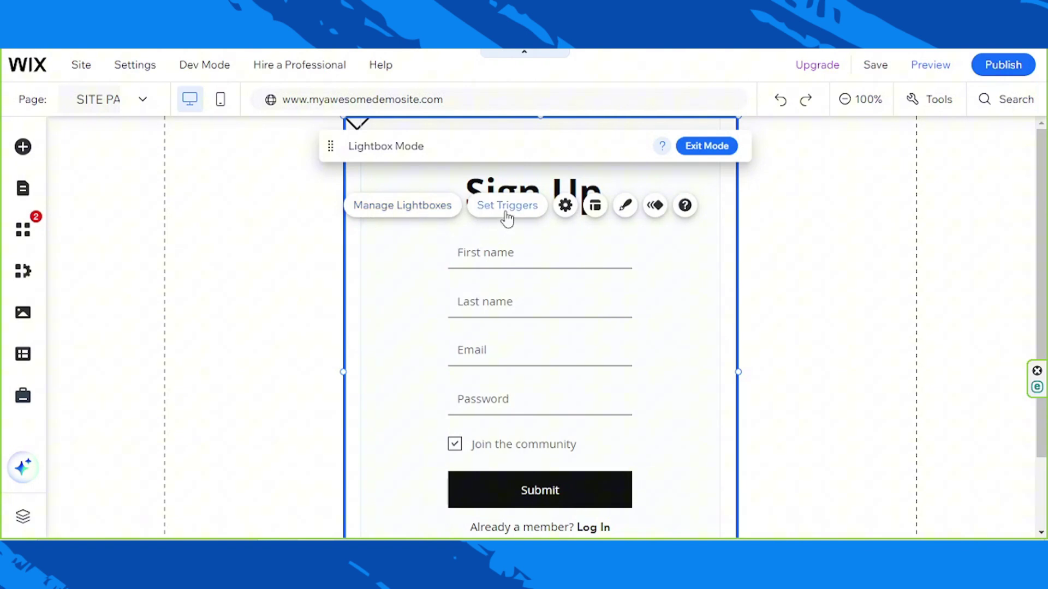
Confirm in the lightbox settings that the signup lightbox is named Custom Signup
left_click(493, 215)
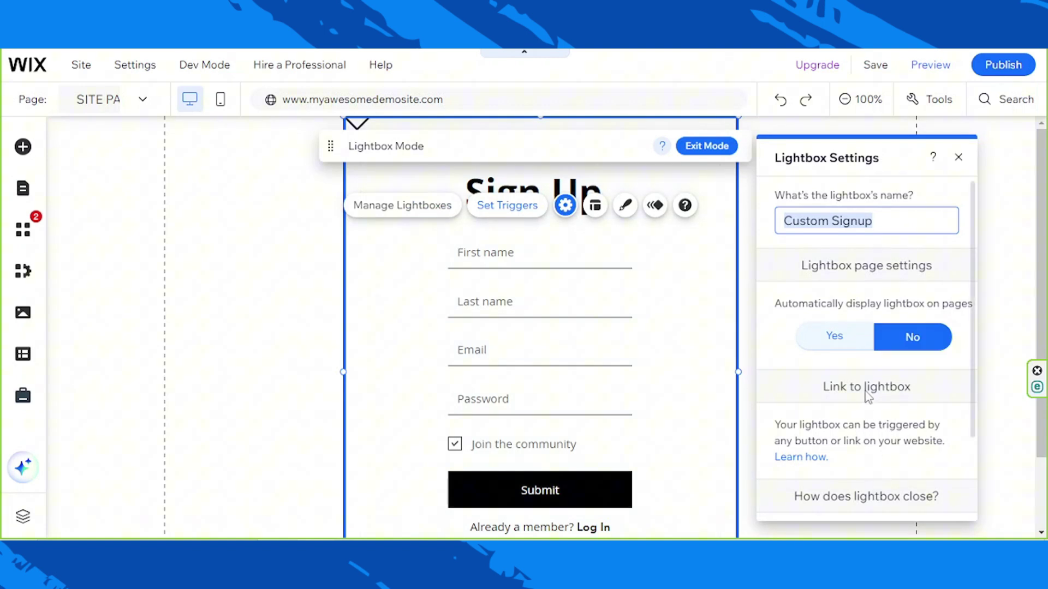
scroll(865, 394, "down", 2)
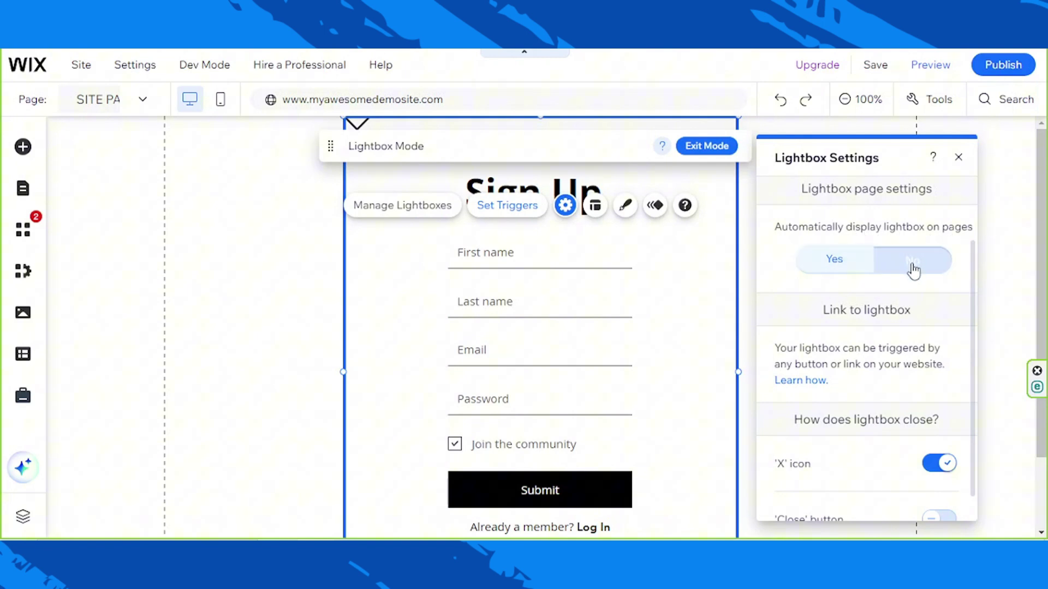
scroll(888, 382, "down", 1)
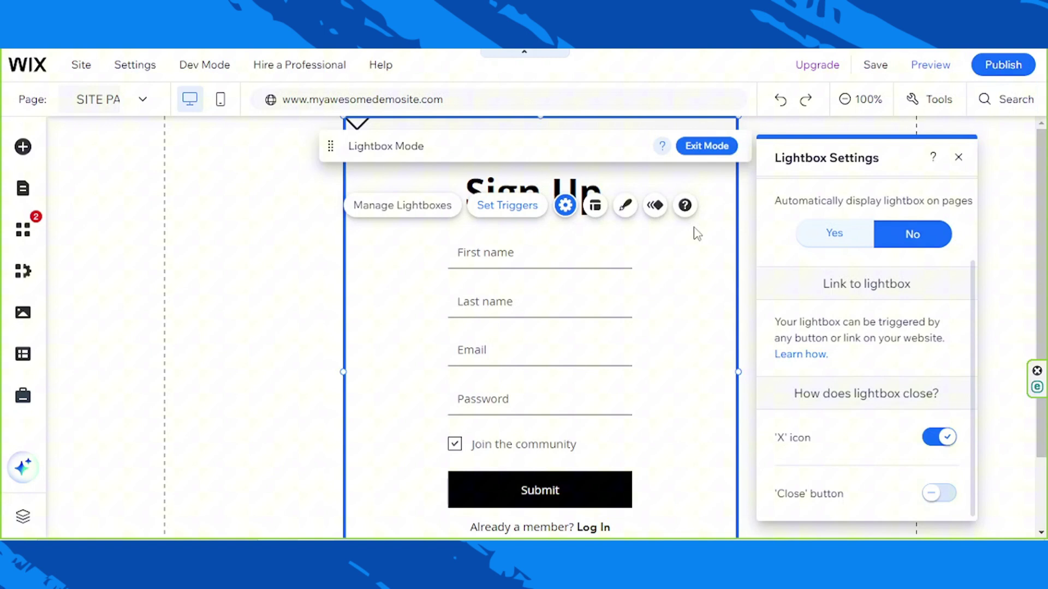
left_click(563, 208)
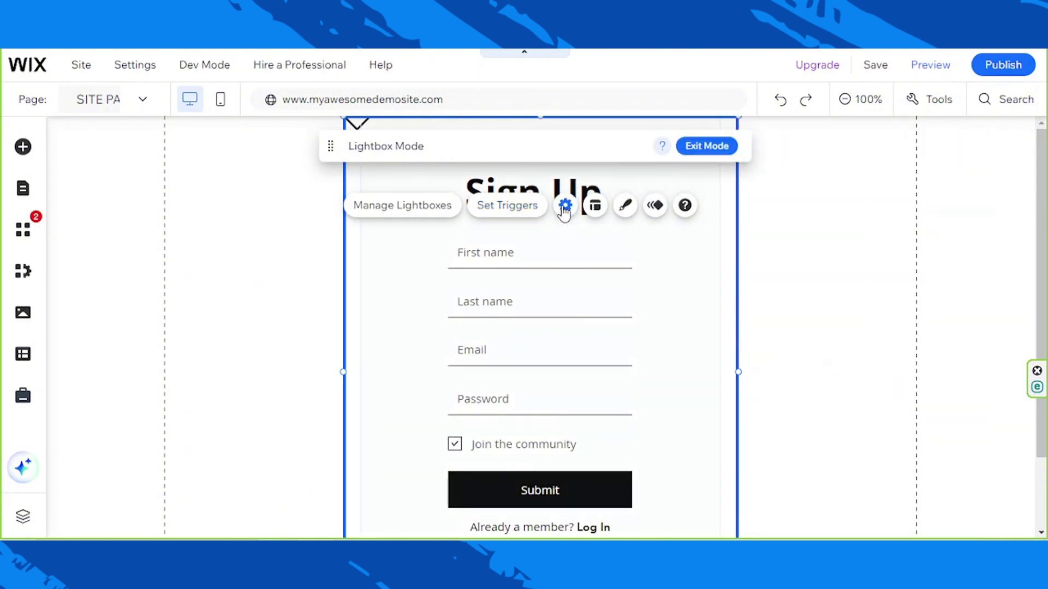
left_click(564, 207)
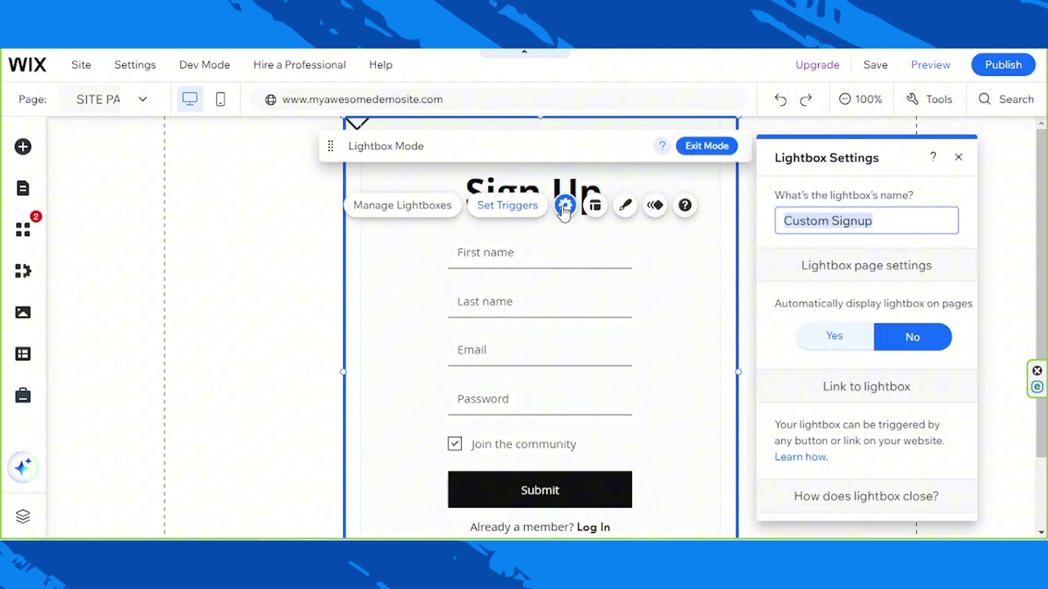
Look over the lightbox's Layout, Background and Animation options without changing them
left_click(601, 212)
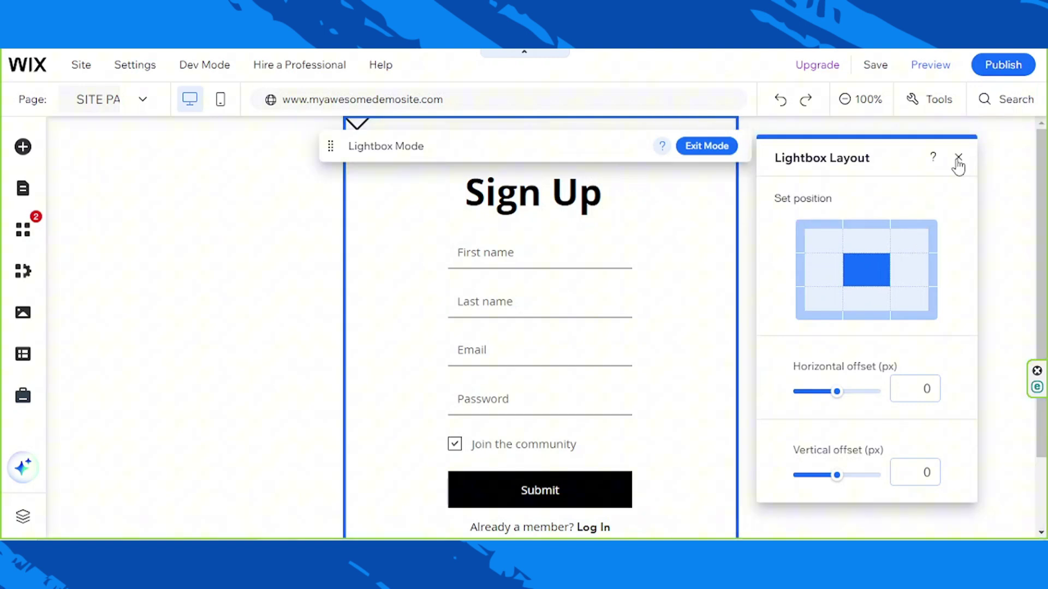
left_click(957, 160)
left_click(626, 208)
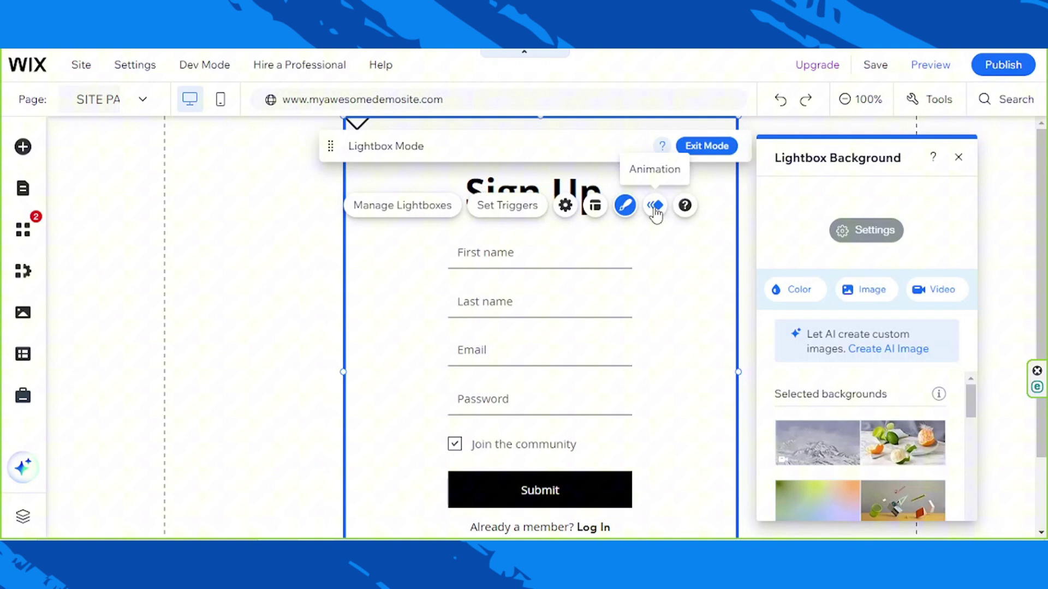
left_click(655, 209)
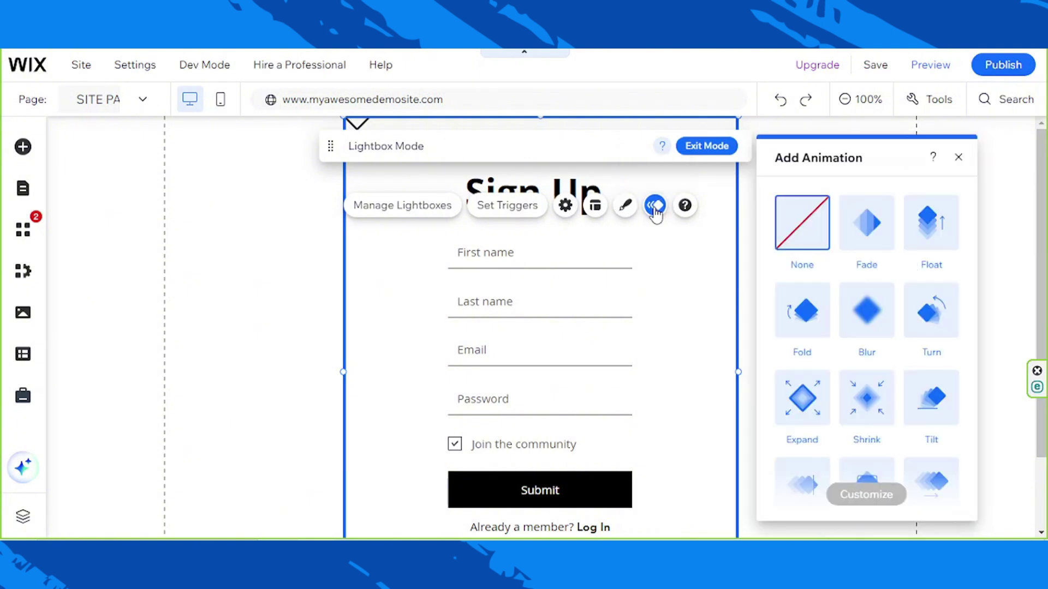
left_click(958, 157)
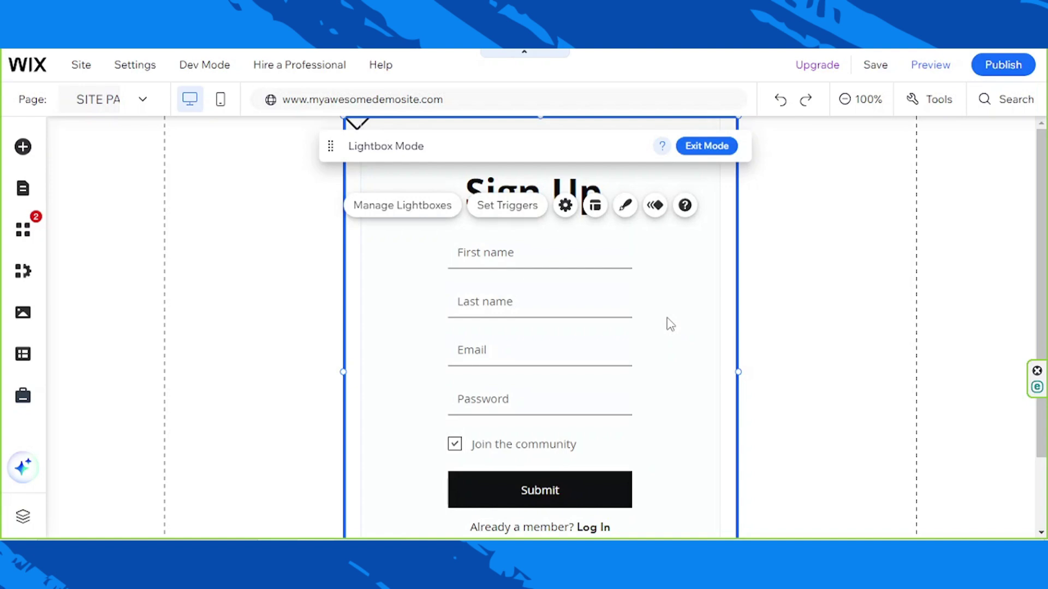
Leave the signup lightbox via the Member Login Form page, returning to Account Settings
mouse_move(756, 290)
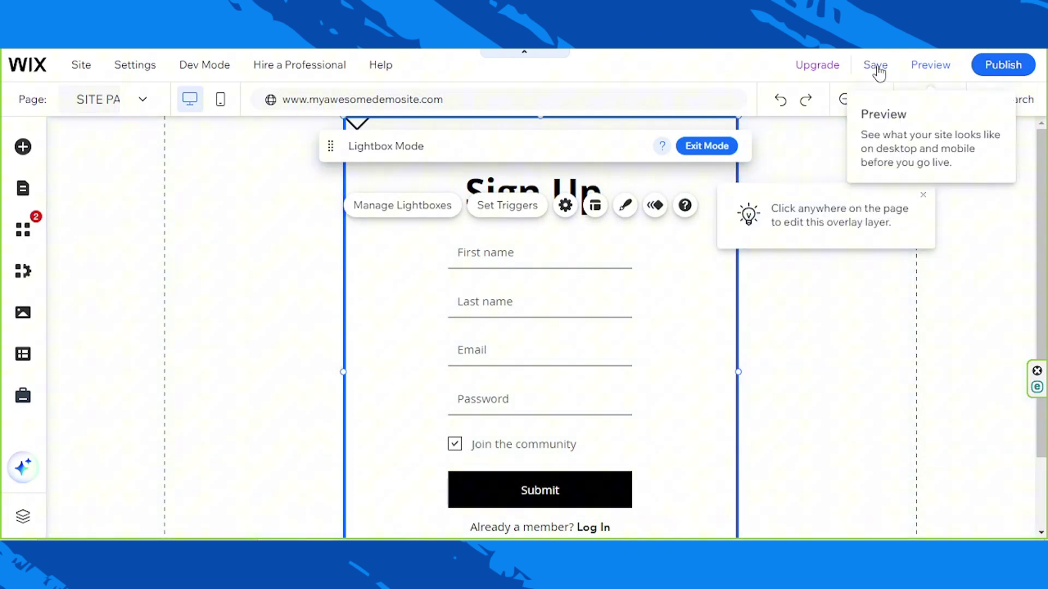
mouse_move(878, 72)
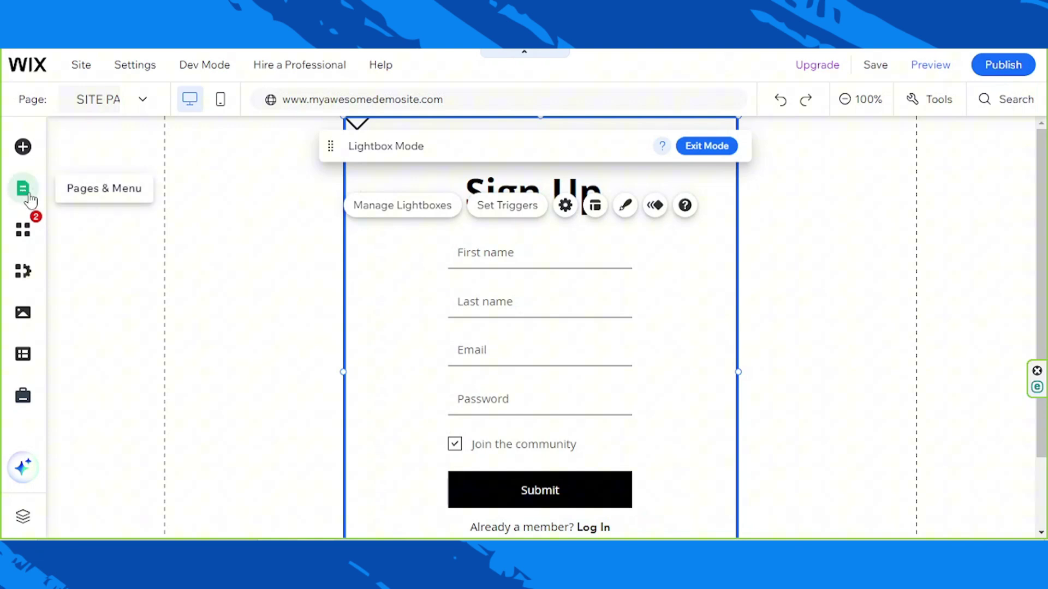
left_click(30, 200)
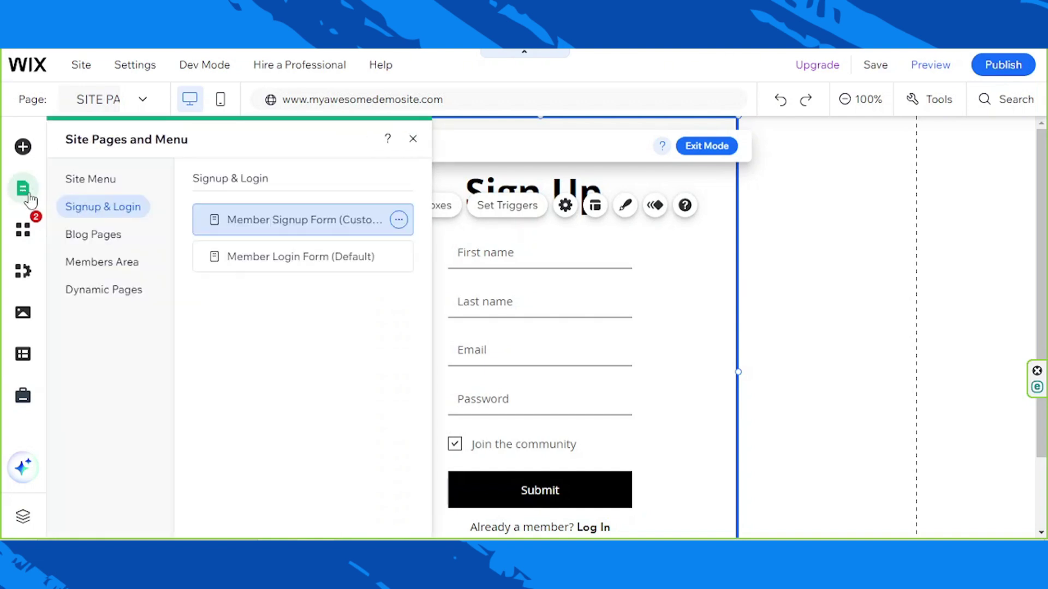
left_click(274, 266)
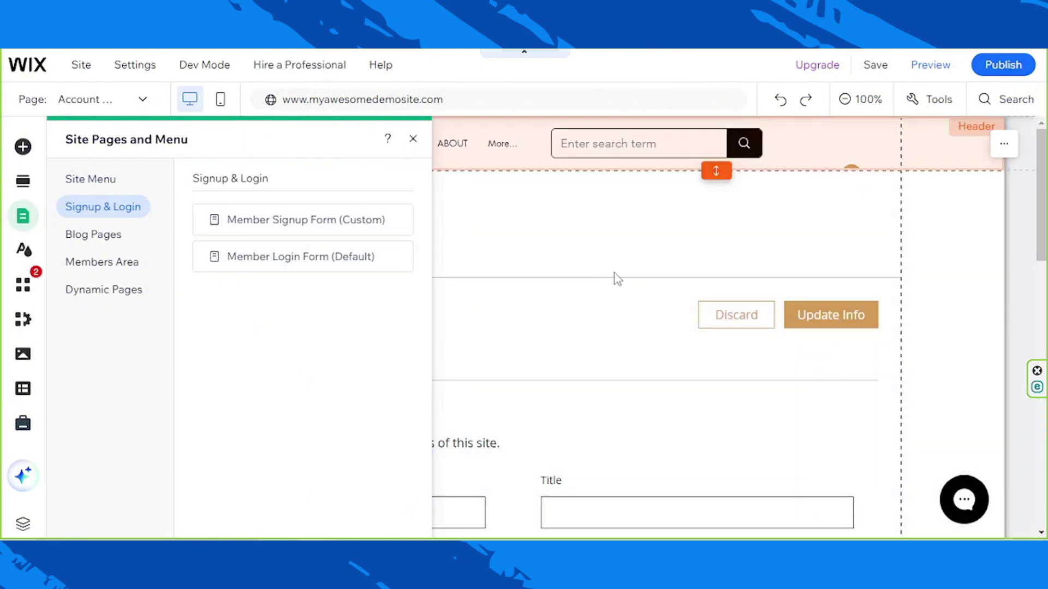
left_click(609, 255)
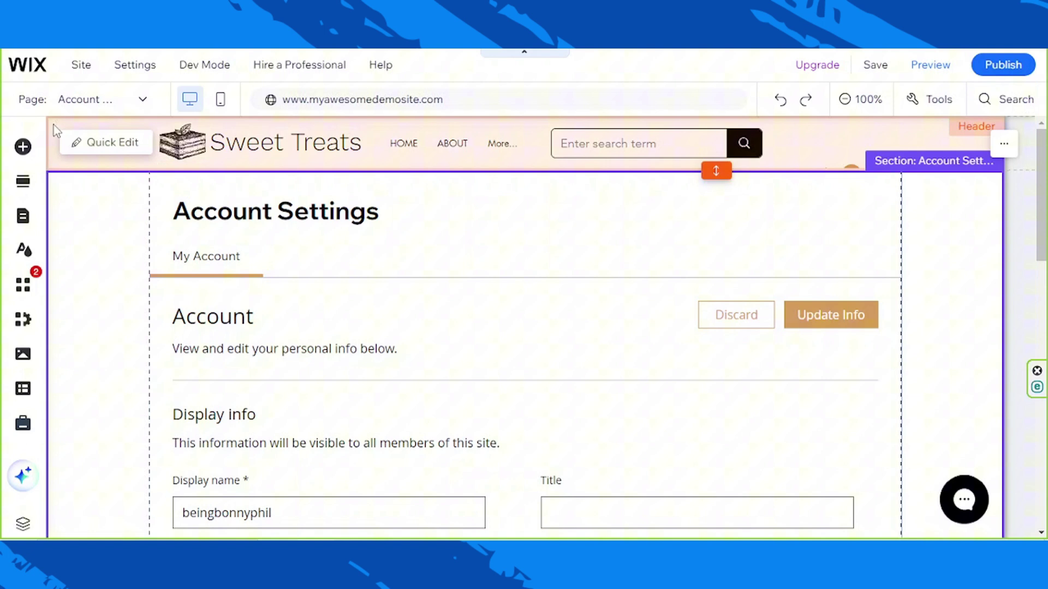
Load the Members Area Profile page showing the member header and follower counts
left_click(20, 217)
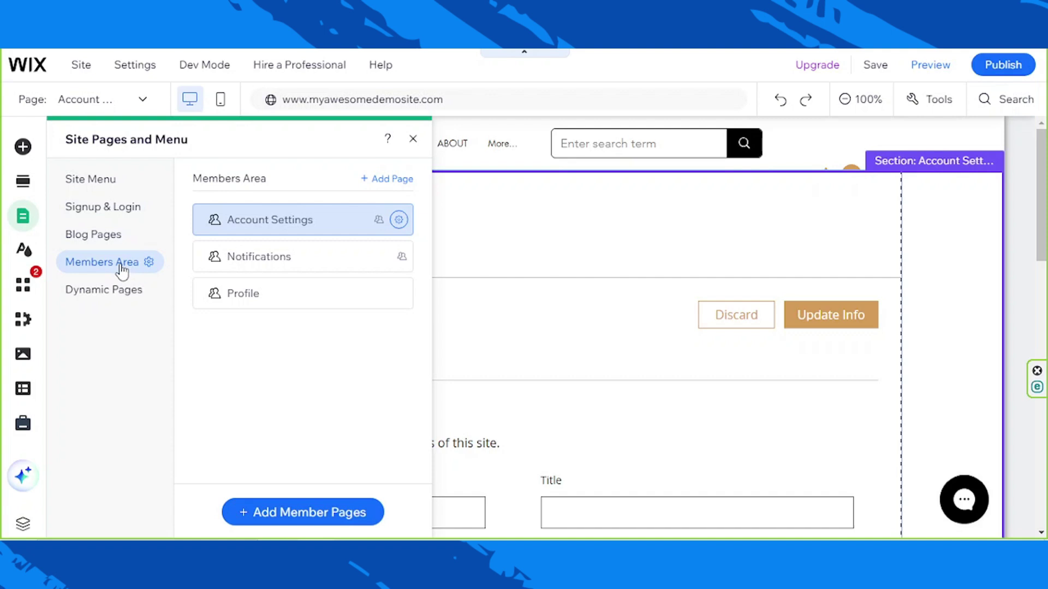
left_click(251, 296)
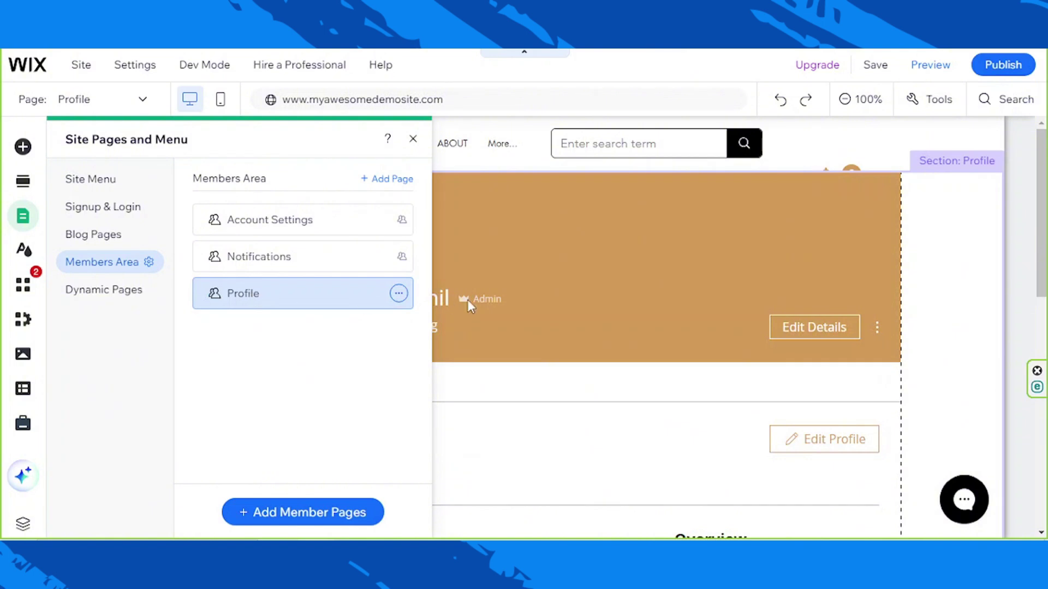
mouse_move(610, 299)
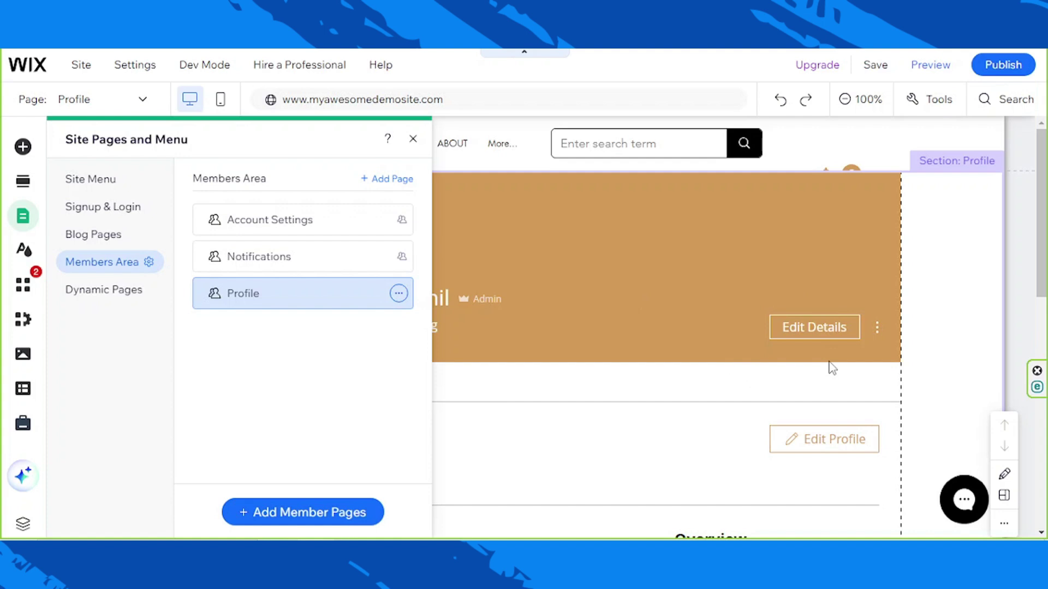
left_click(943, 329)
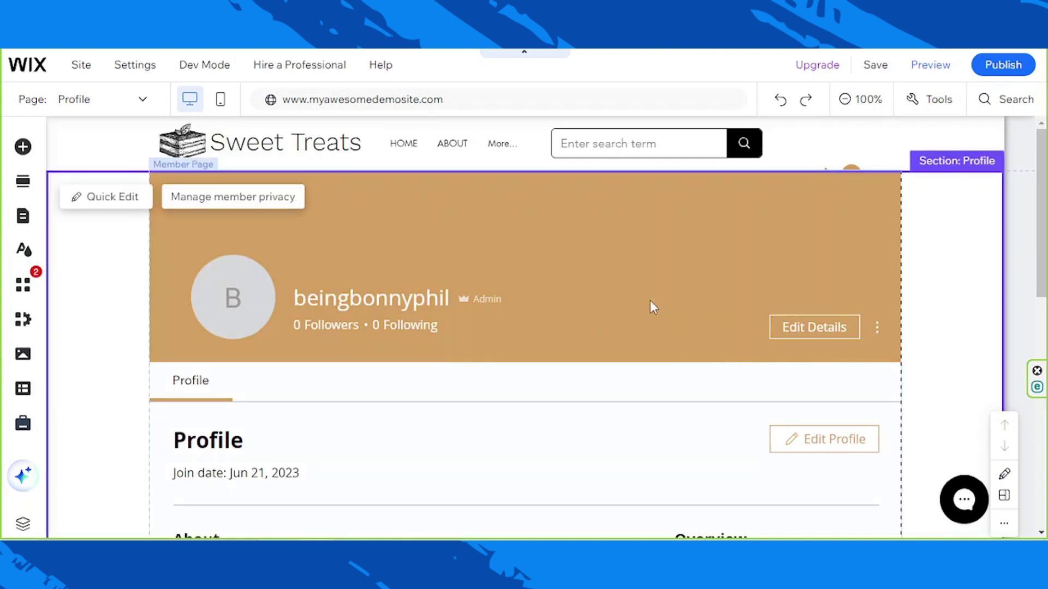
left_click(615, 301)
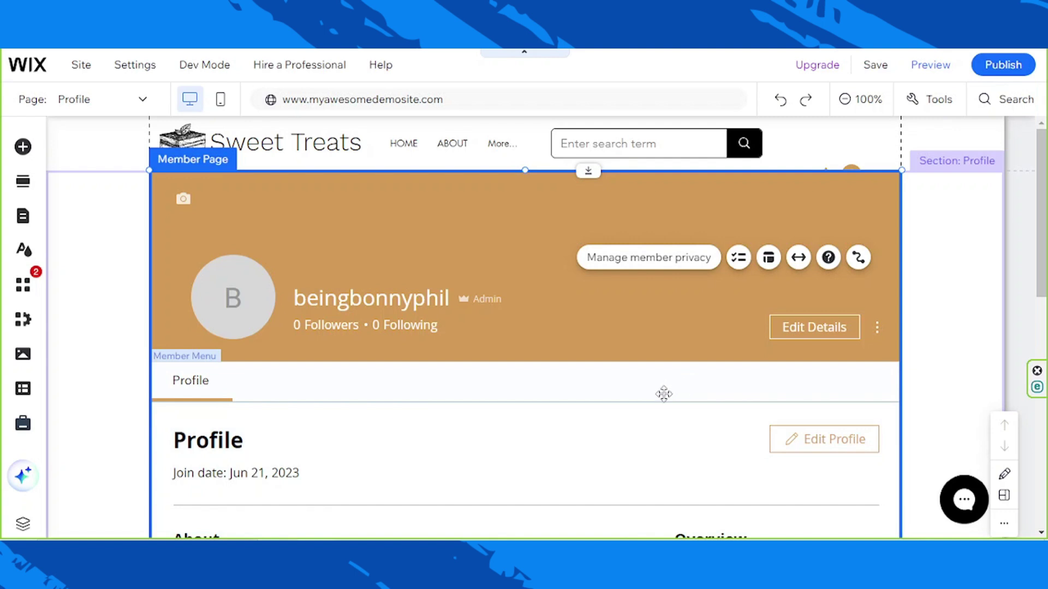
left_click(664, 393)
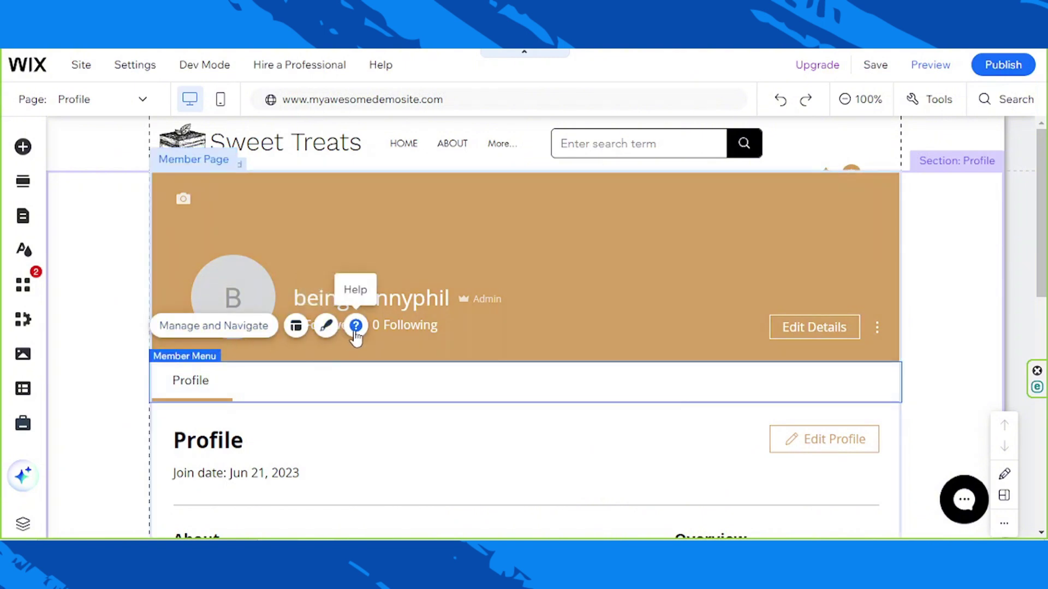
left_click(435, 467)
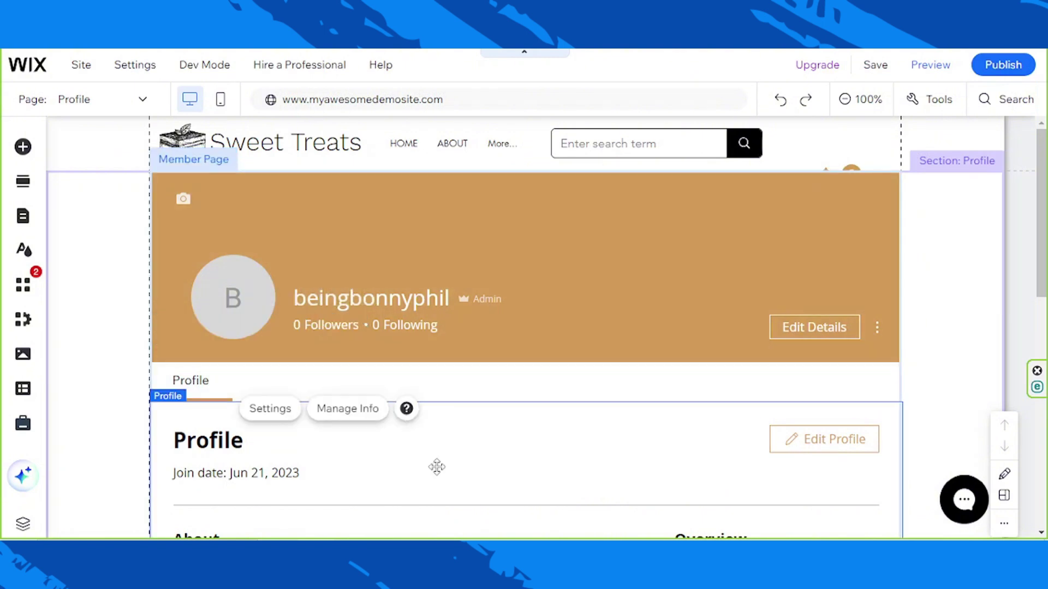